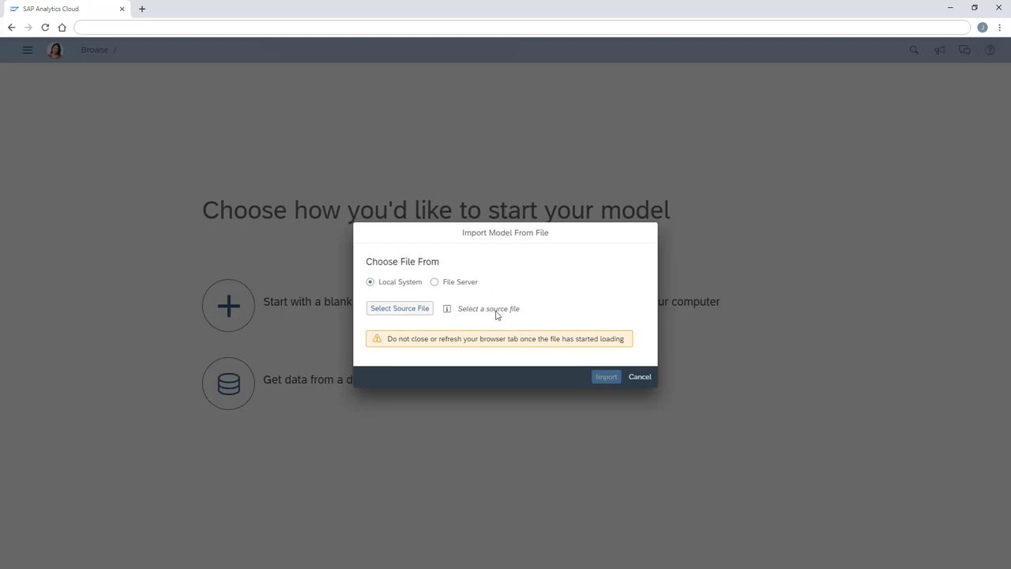
Step: Import the local file BestRunPivot.xlsx as the model's source without using its first row as column headers
left_click(519, 313)
left_click(400, 308)
left_click(374, 224)
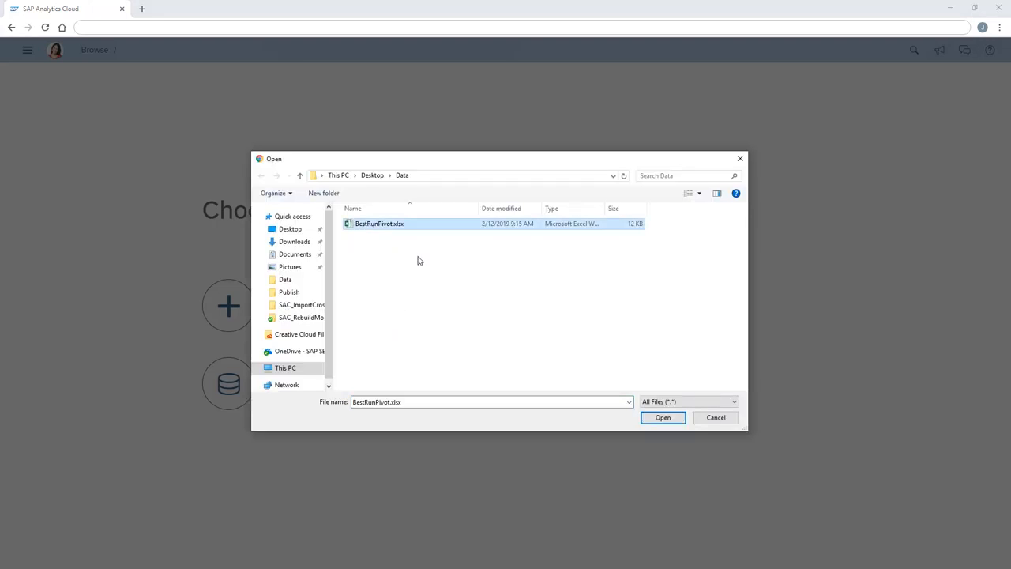
left_click(663, 418)
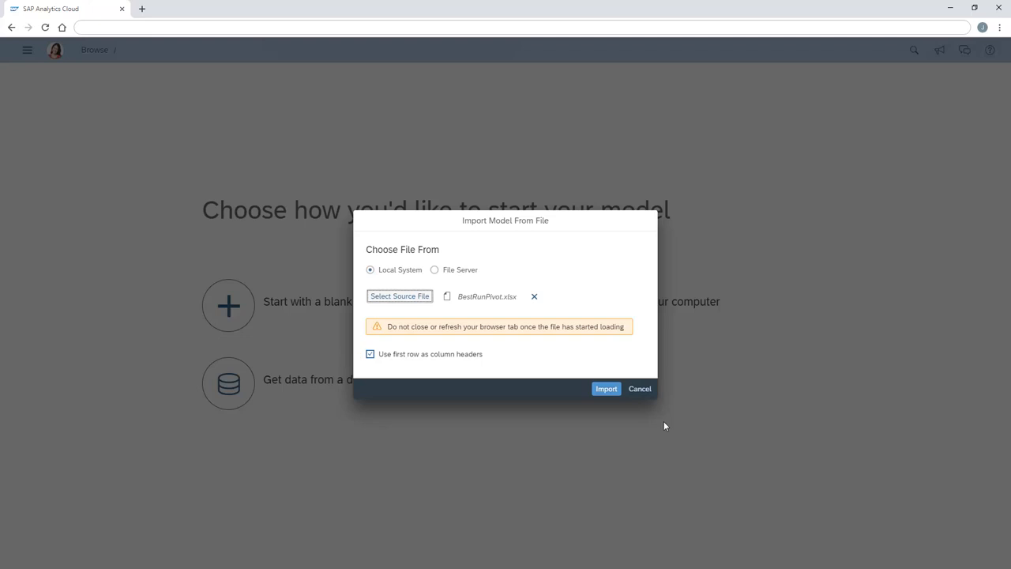
left_click(370, 354)
left_click(607, 390)
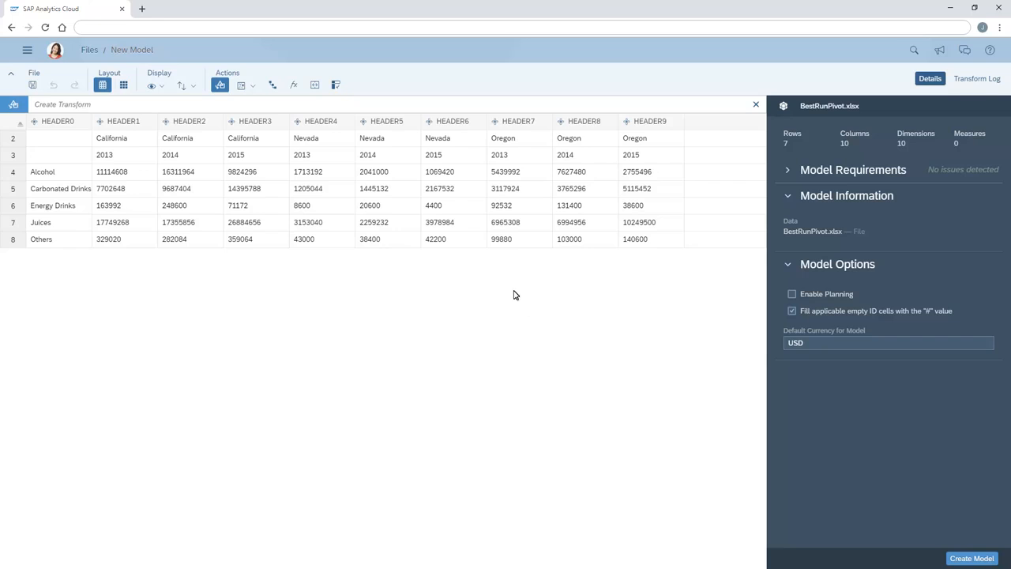
Step: Transpose all columns except HEADER0 to rows with the first 2 rows as header rows, previewing on the grid, and check the transformation log
left_click(336, 85)
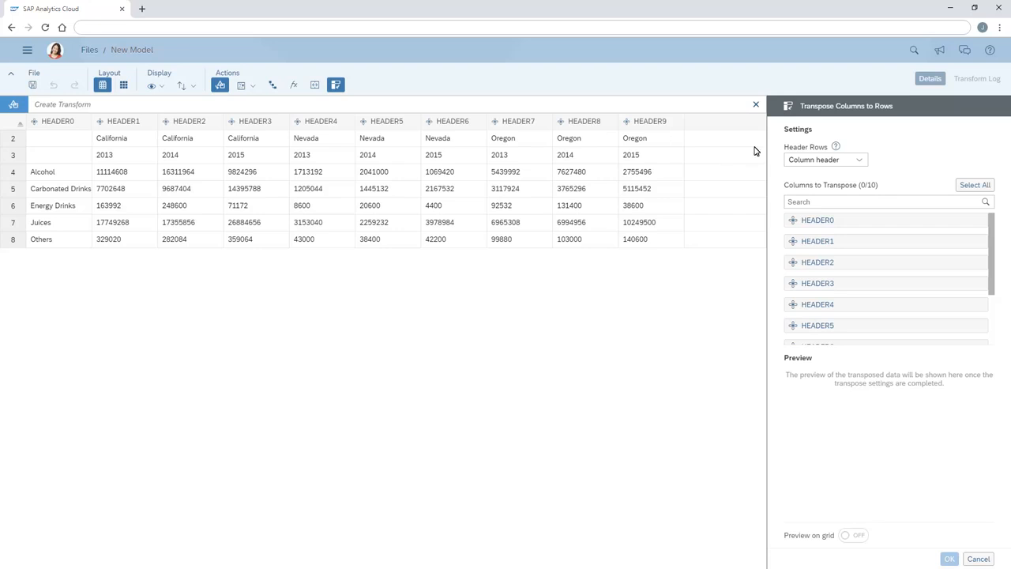
left_click(859, 160)
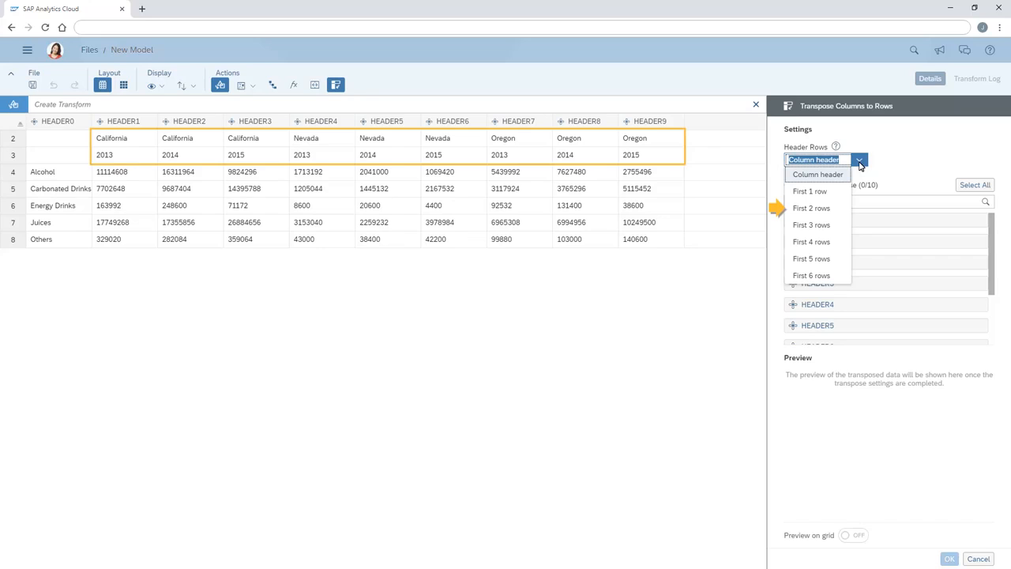
left_click(811, 210)
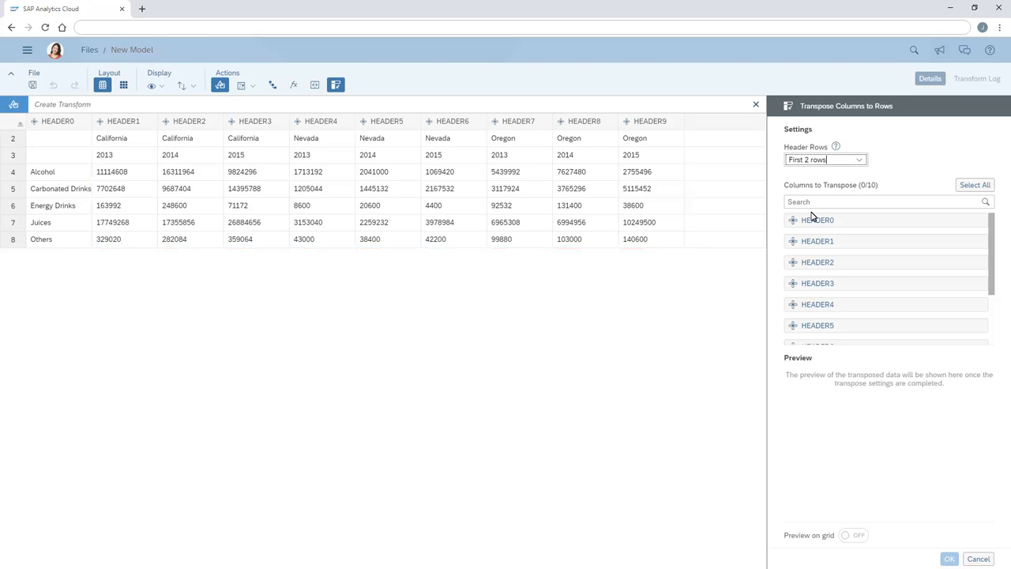
left_click(975, 190)
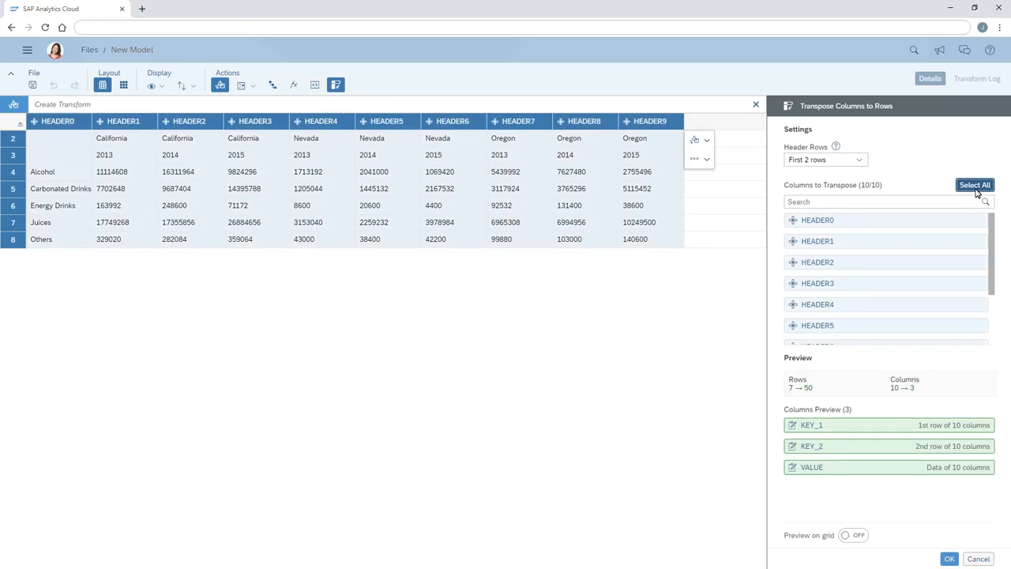
left_click(818, 227)
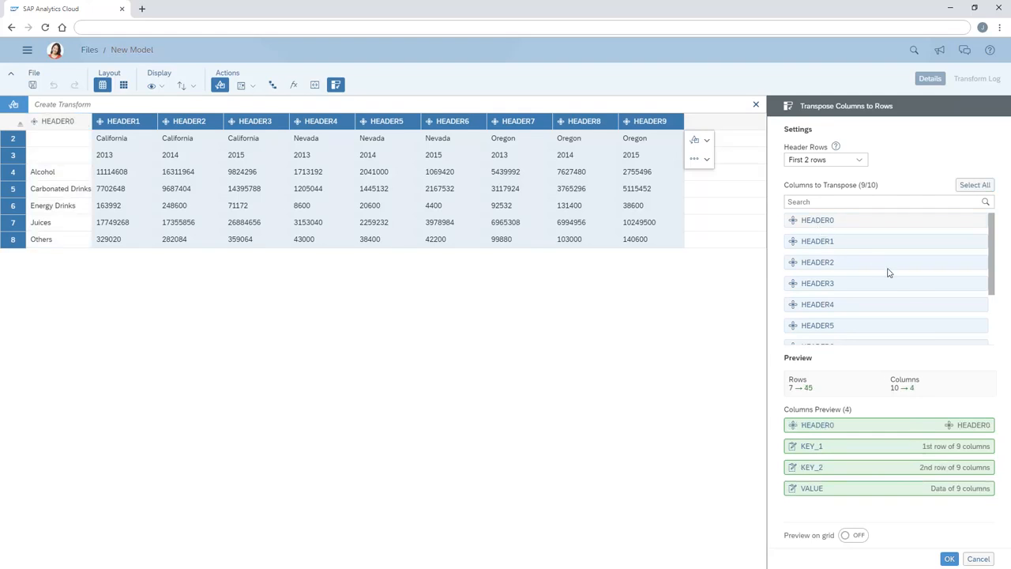
left_click(994, 338)
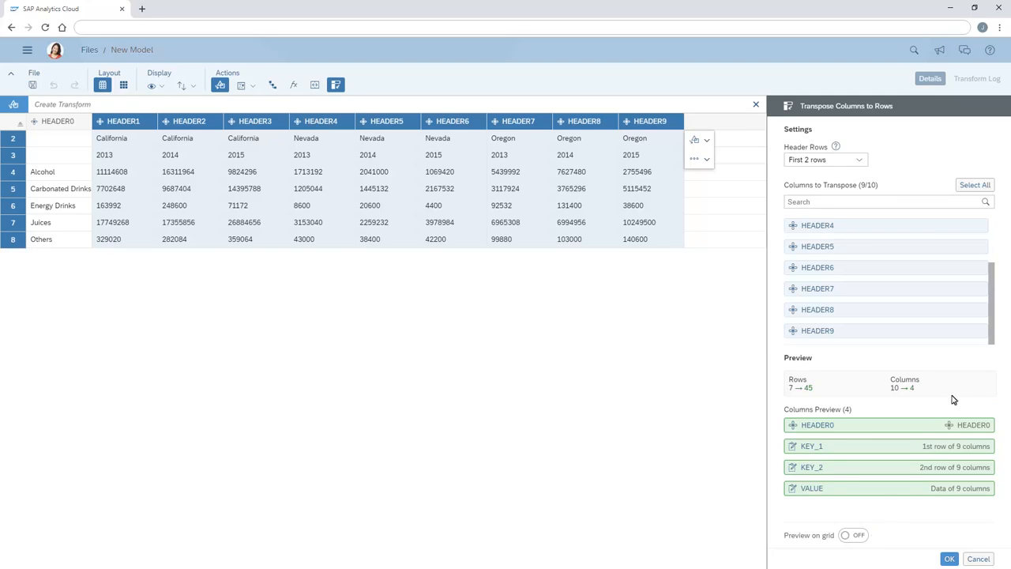
left_click(856, 537)
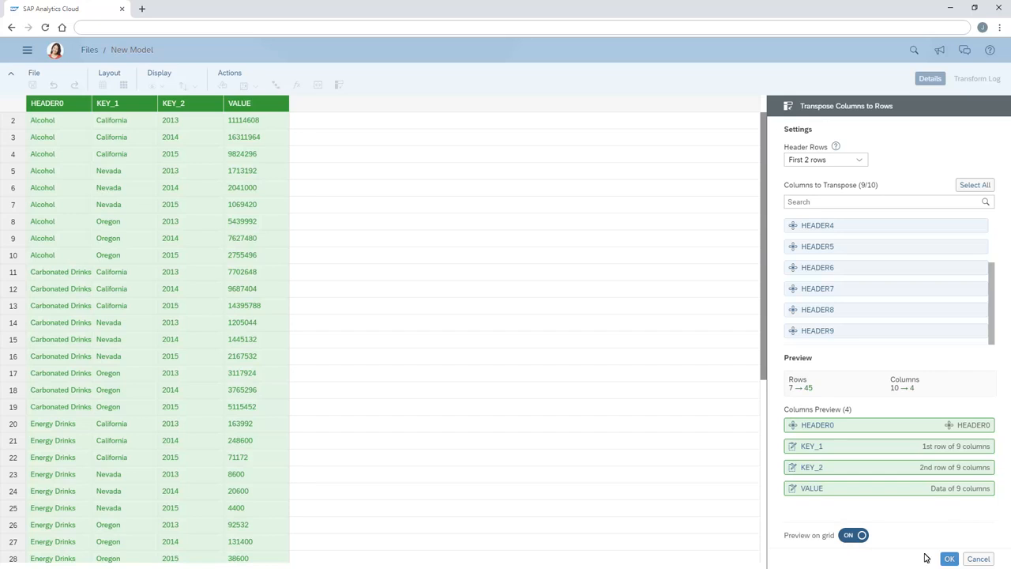
left_click(950, 558)
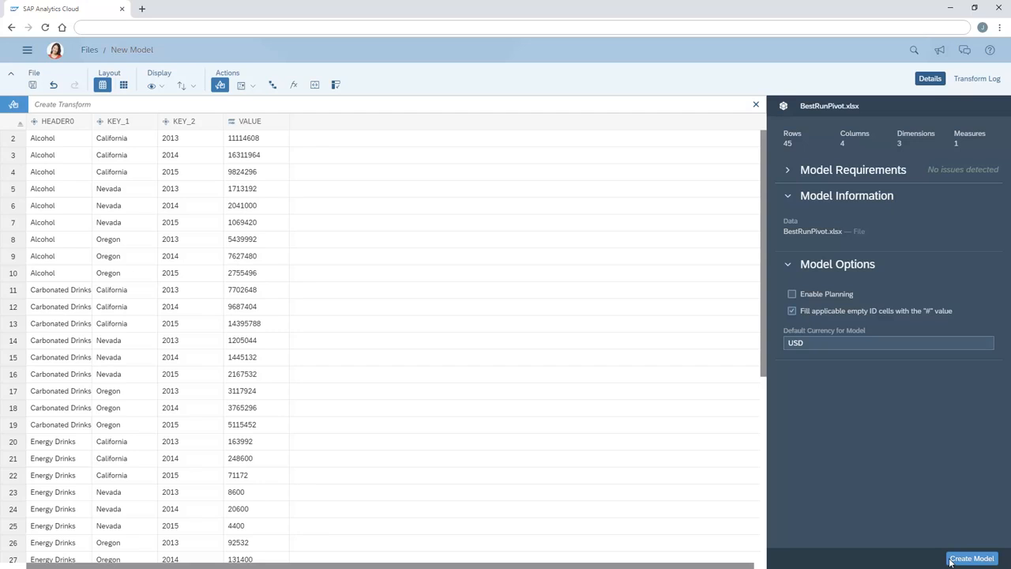
left_click(977, 82)
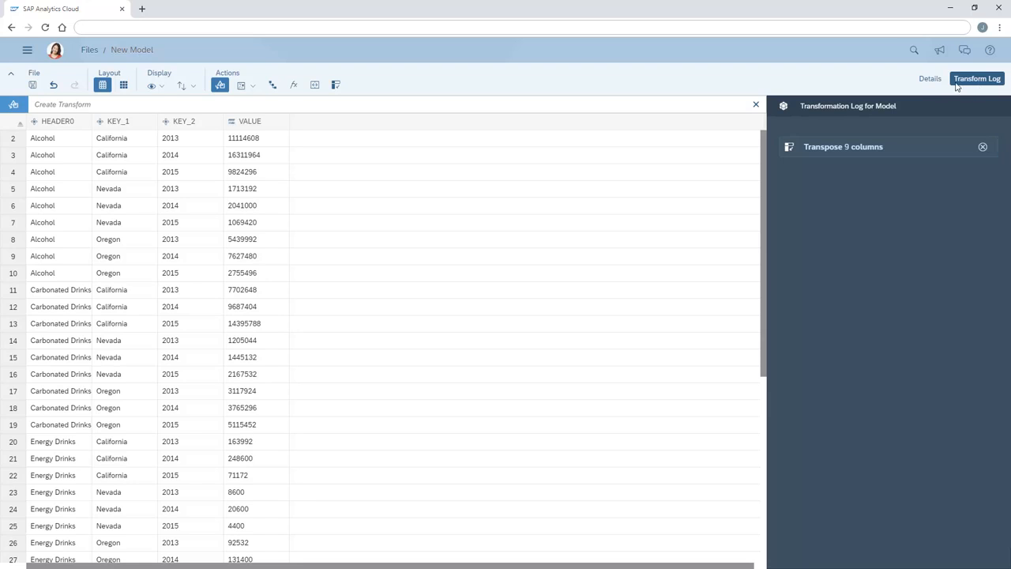
left_click(930, 82)
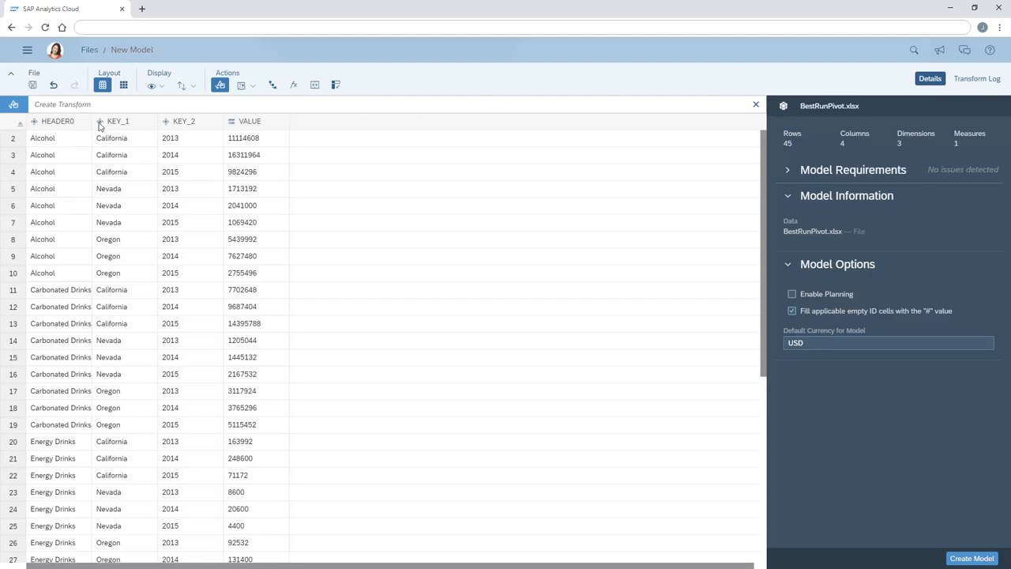
Step: Rename the HEADER0, KEY_1, KEY_2 and VALUE columns to Product, State, Date and QuantitySold
left_click(60, 126)
left_click(121, 126)
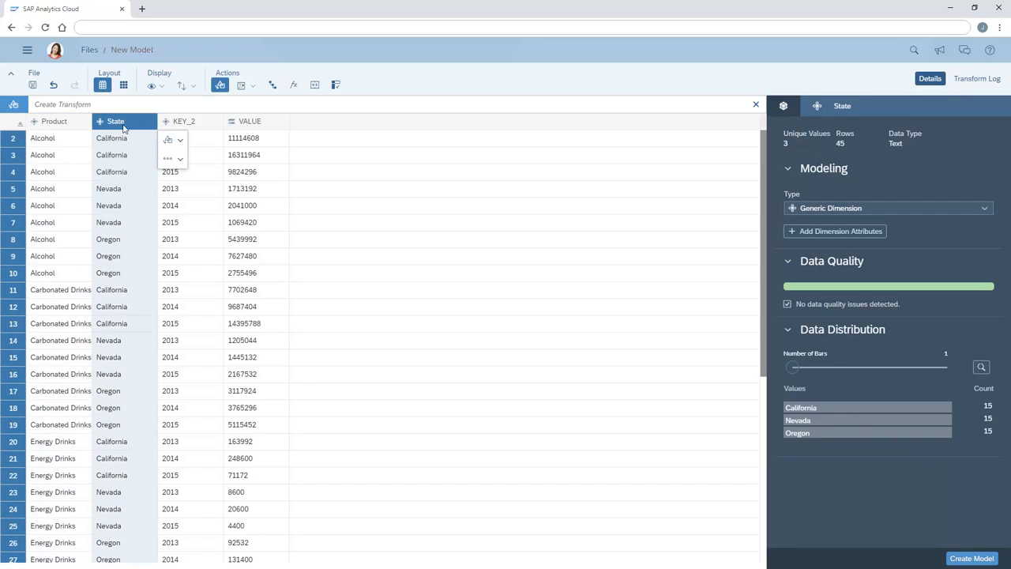
left_click(183, 126)
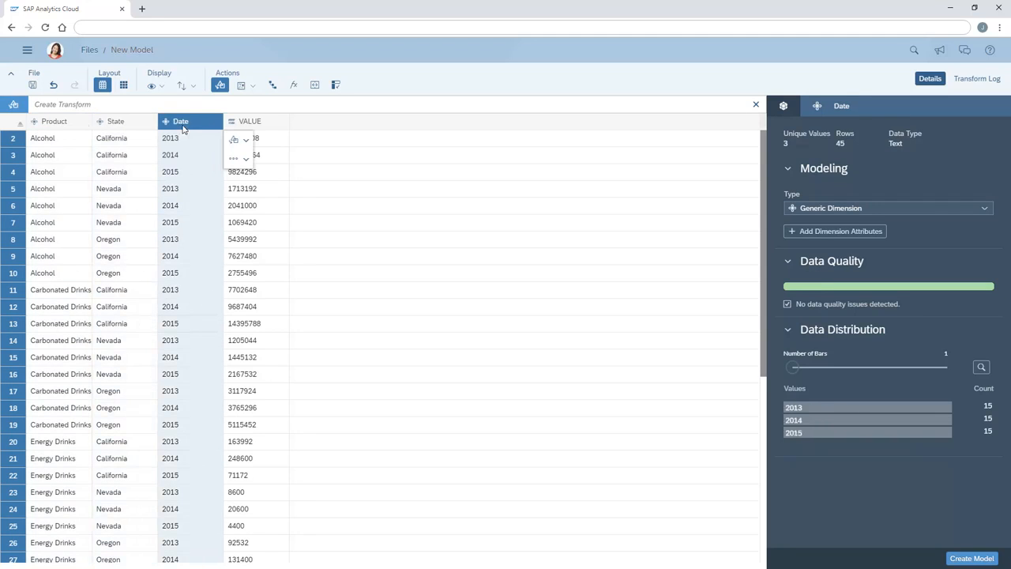
left_click(251, 126)
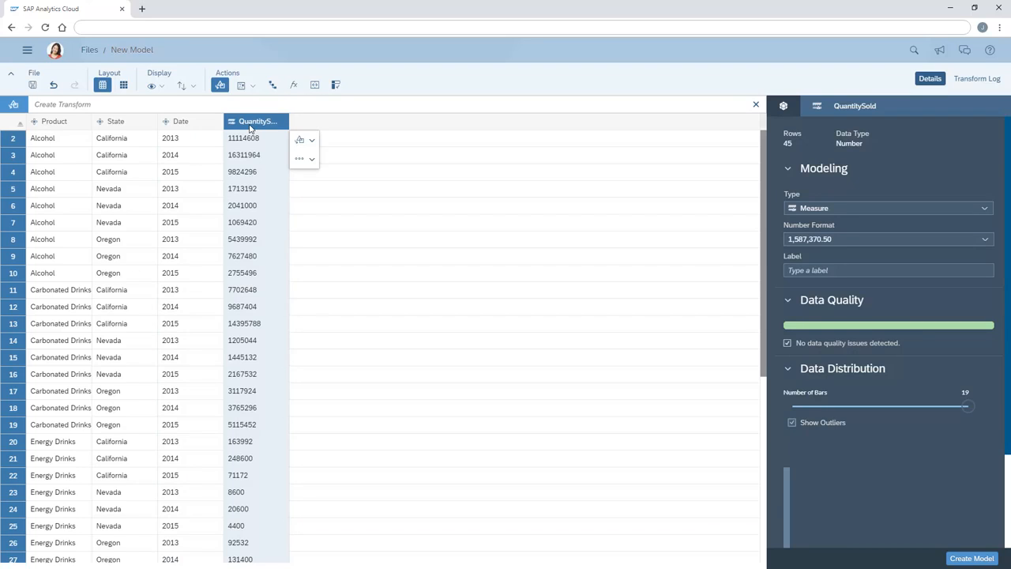
Step: Change the Date column's modeling type to a Date dimension
left_click(183, 128)
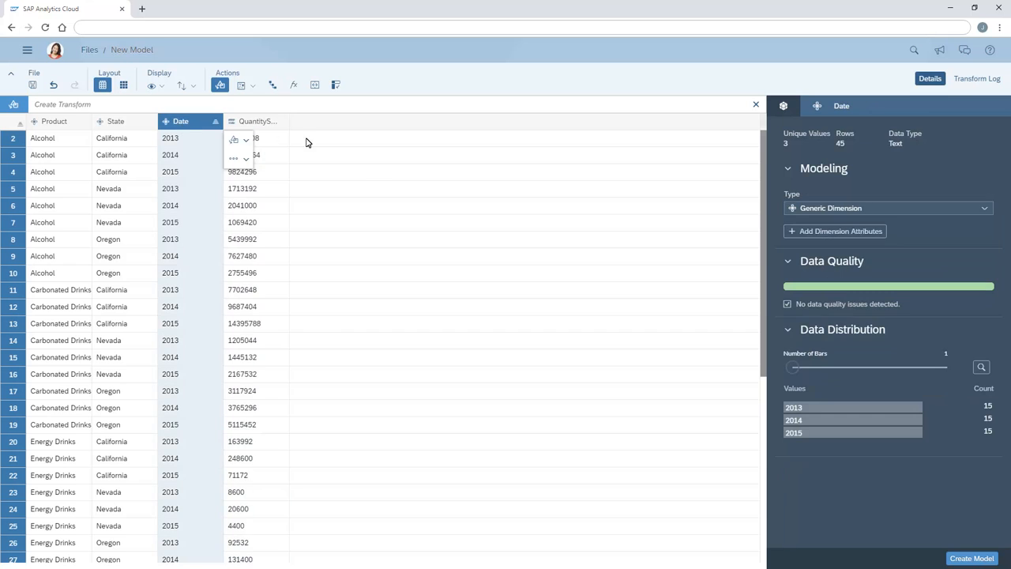
left_click(983, 208)
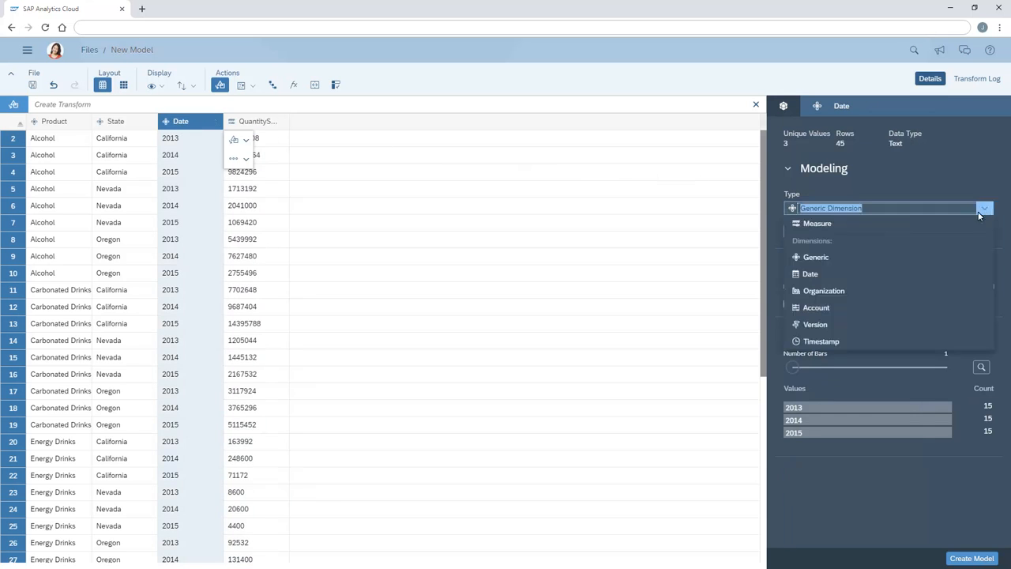
left_click(810, 274)
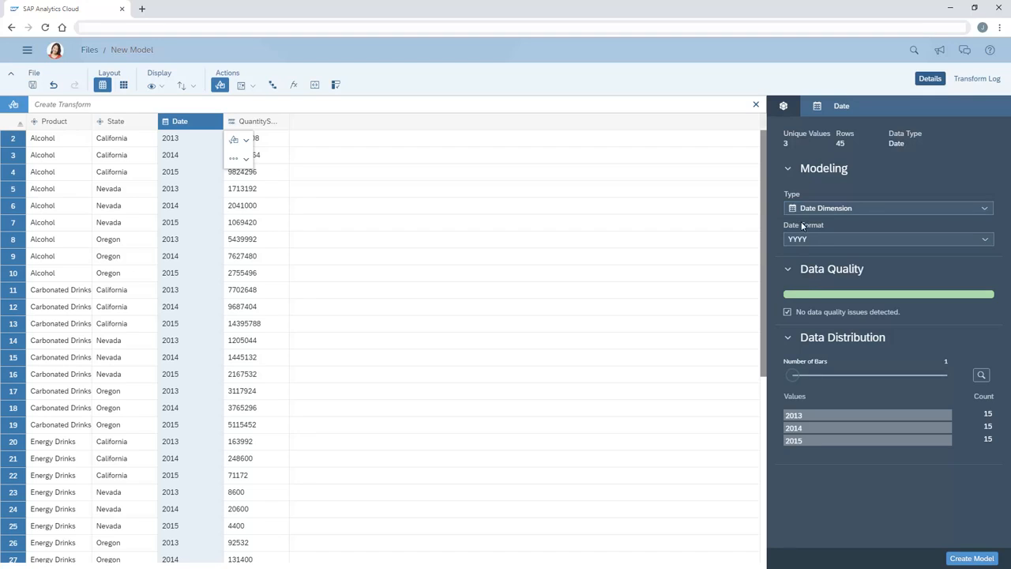
Step: Create the model from the prepared data and save it under the name BestRunPivot
left_click(783, 107)
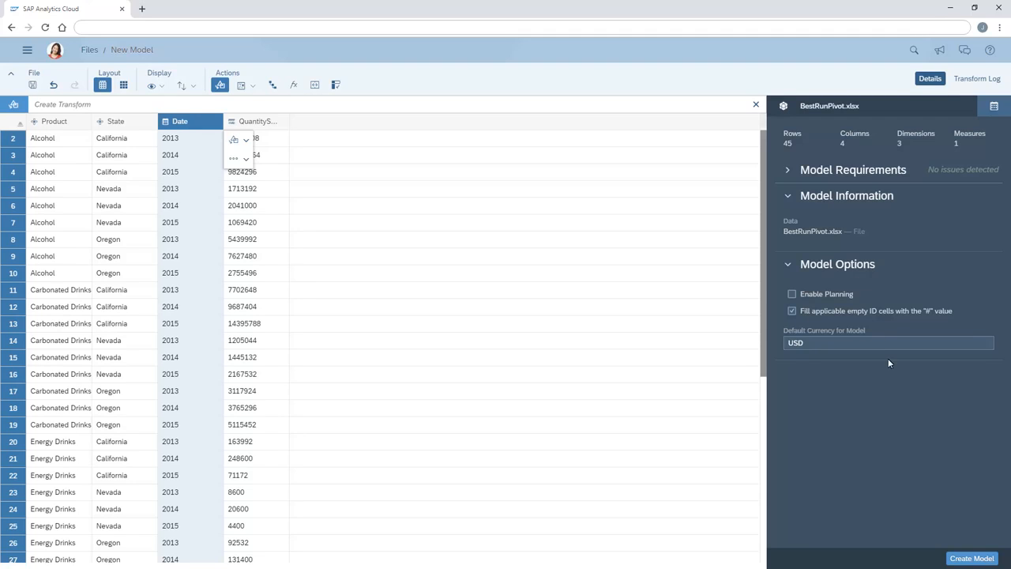
left_click(971, 558)
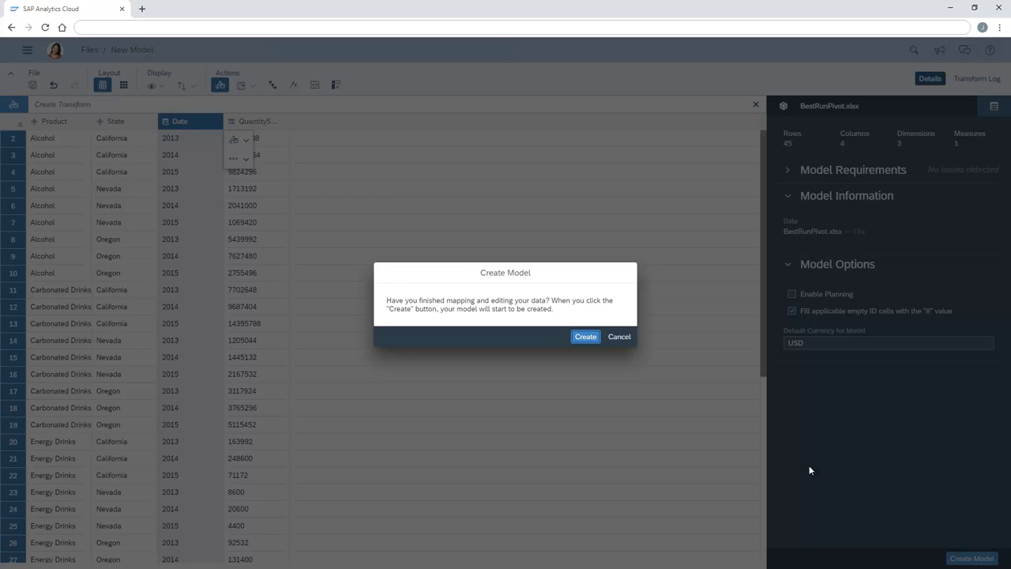
left_click(585, 337)
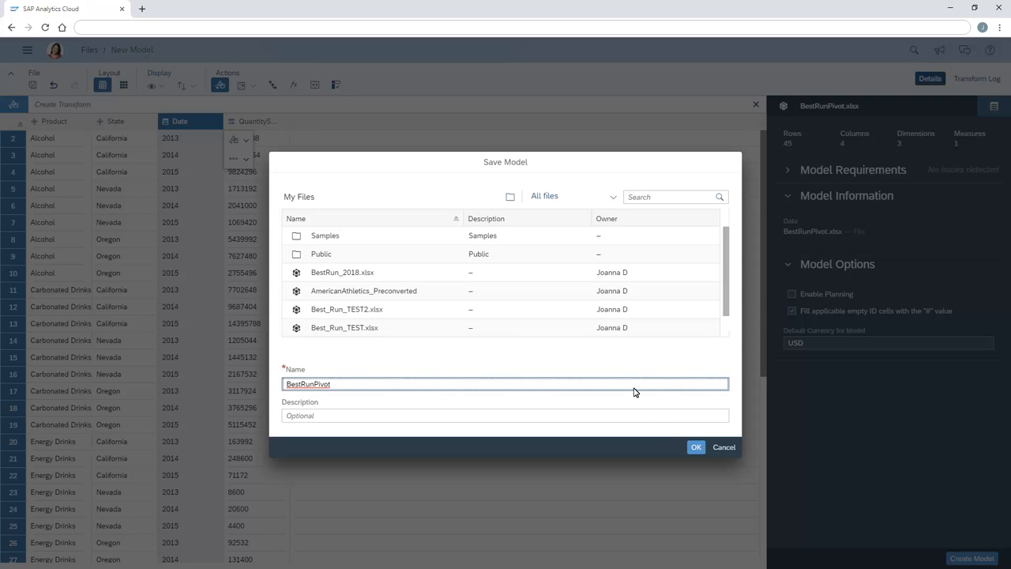
left_click(695, 448)
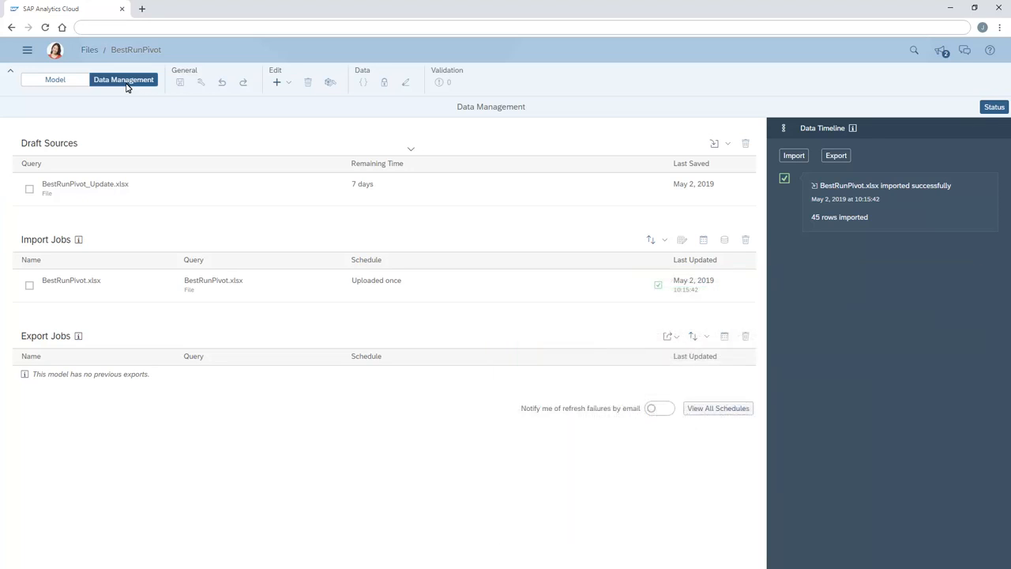
Step: Open the draft source BestRunPivot_Update.xlsx and transpose all its columns except HEADER0 to rows, using the first 2 rows as header rows
left_click(67, 192)
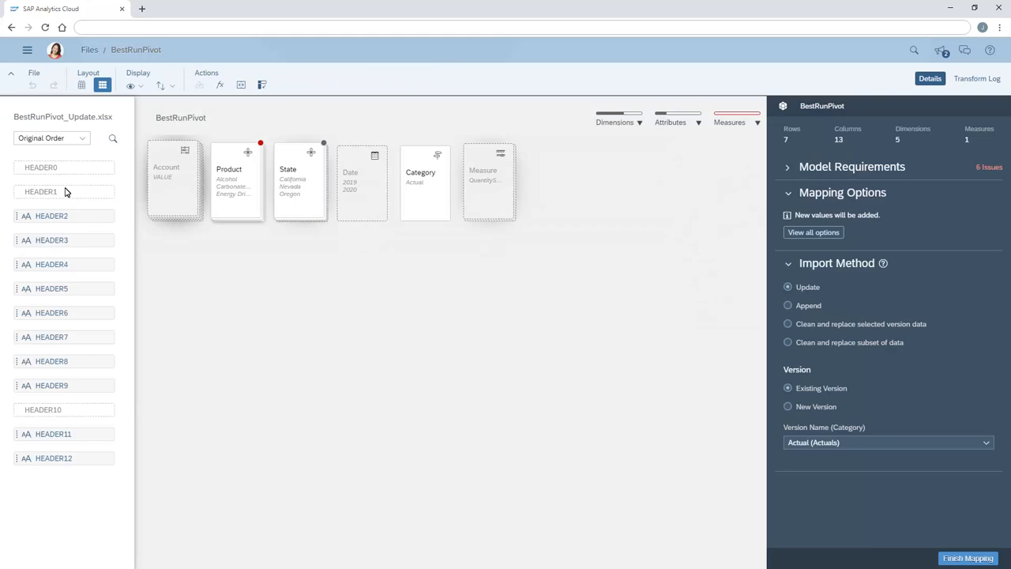
left_click(786, 168)
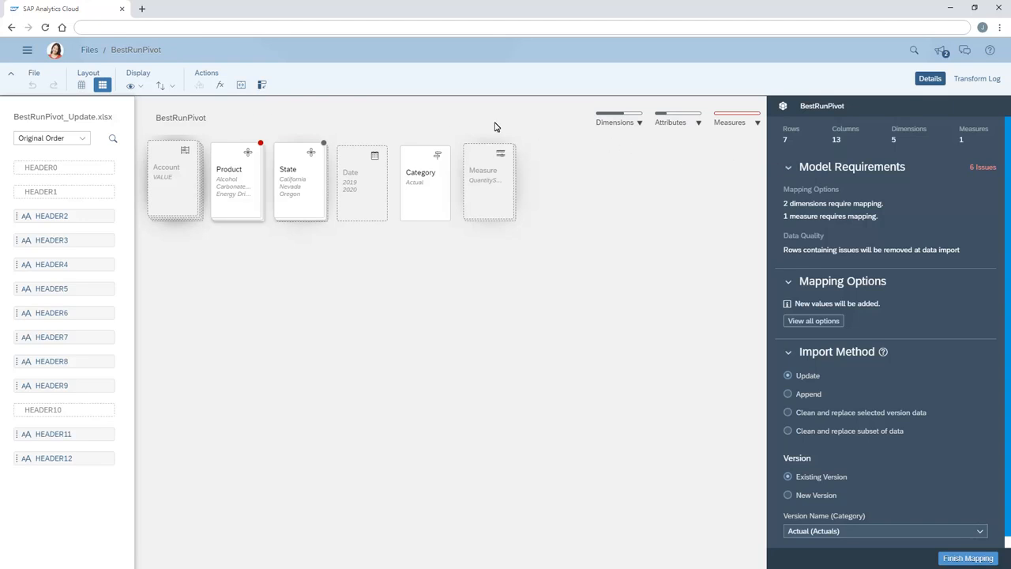
left_click(262, 85)
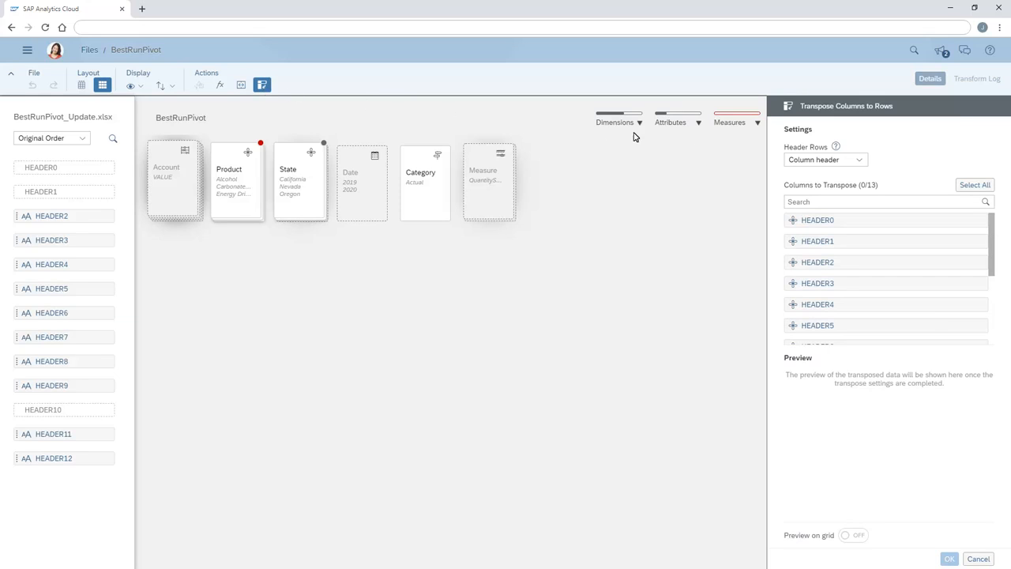
left_click(859, 161)
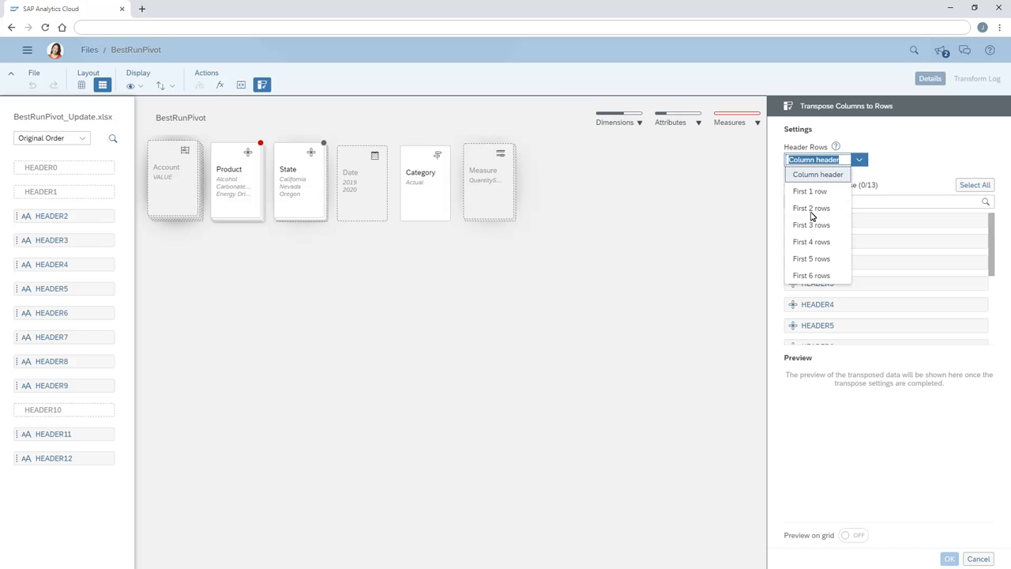
left_click(812, 212)
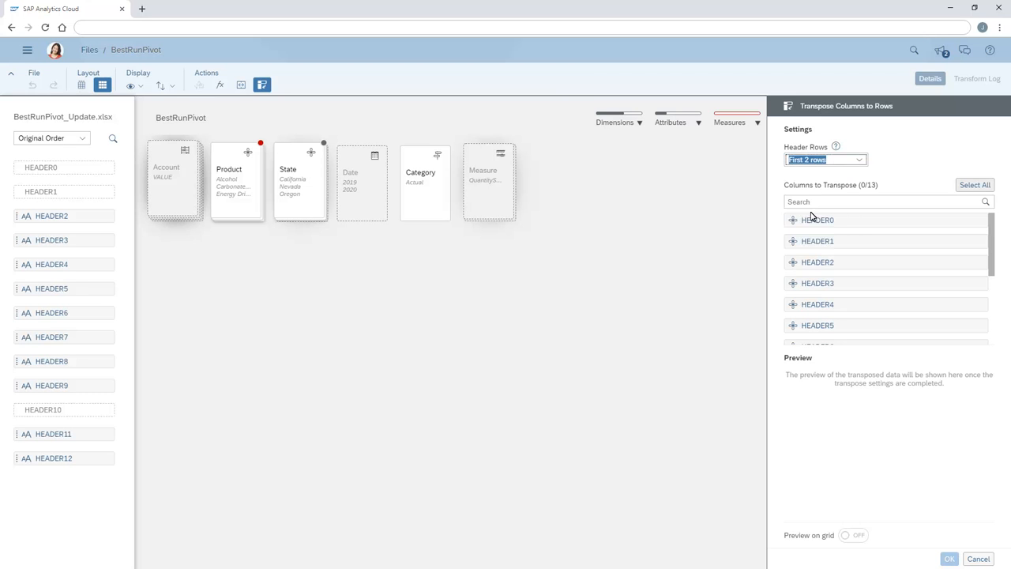
left_click(965, 189)
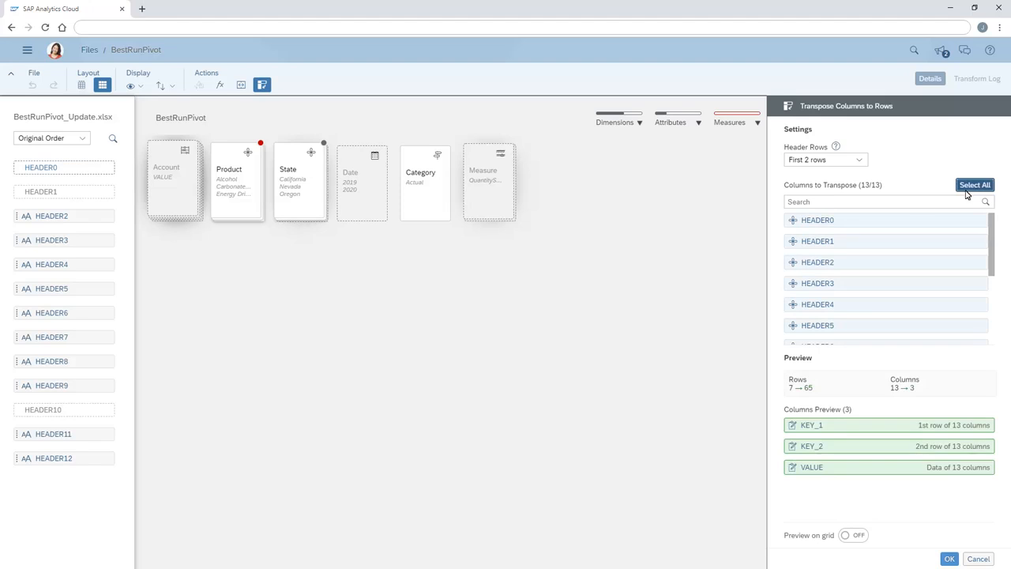
left_click(819, 228)
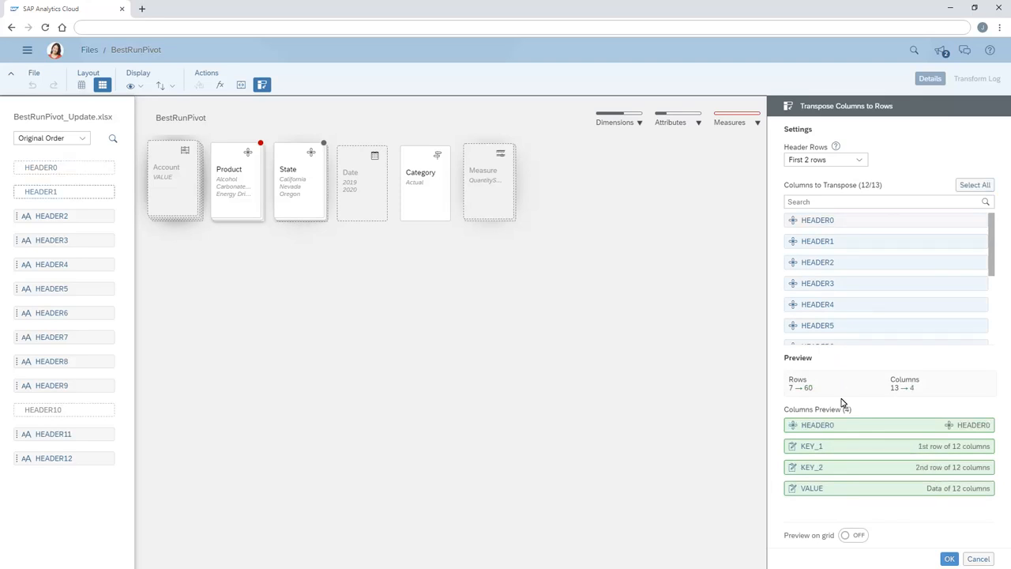
left_click(858, 538)
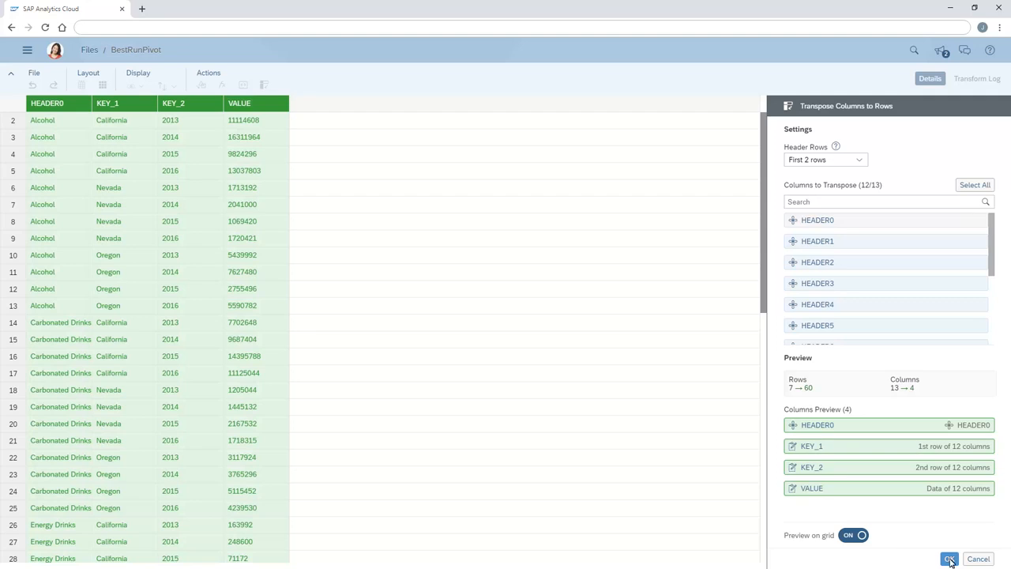
left_click(949, 559)
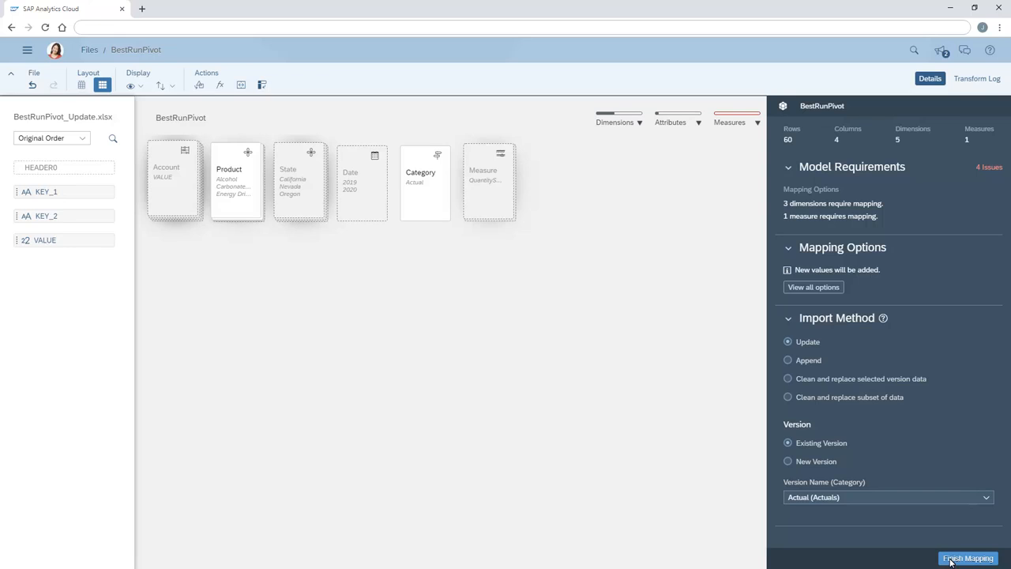
Step: Map KEY_1 to State, KEY_2 to Date and VALUE to the QuantitySold measure, and finish the mapping to import the update
left_click_drag(53, 195, 300, 185)
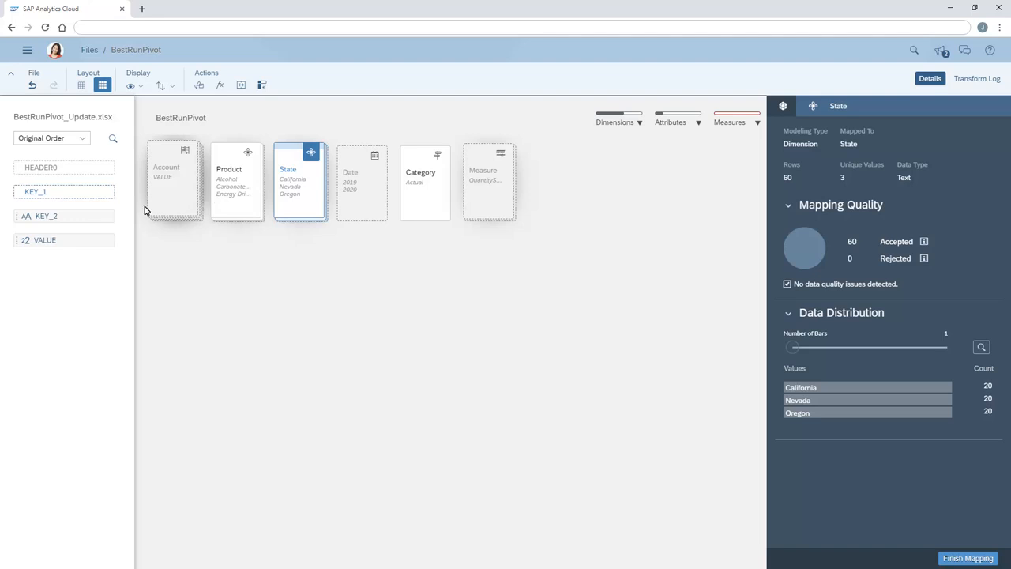
left_click_drag(88, 218, 374, 191)
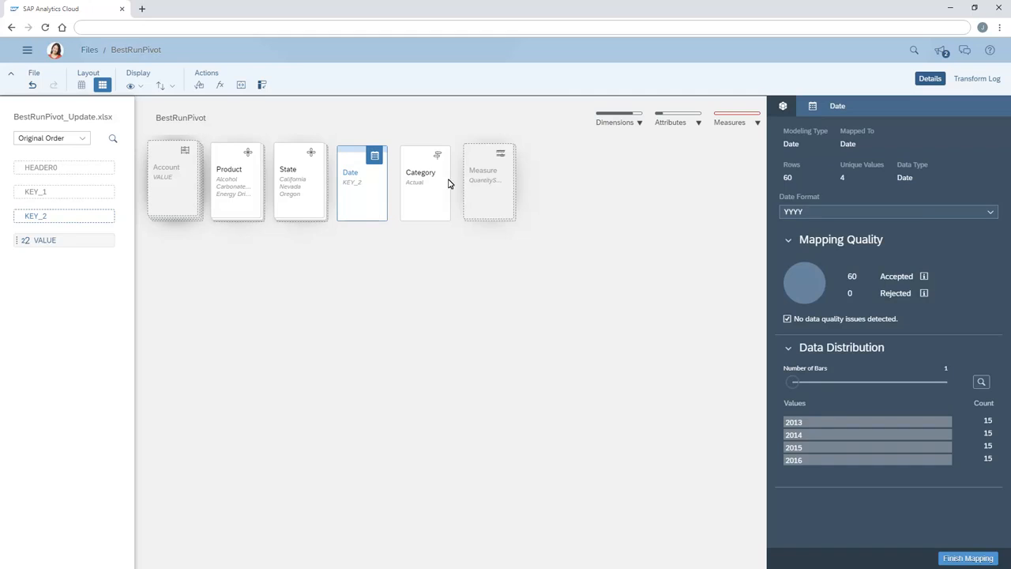
left_click(487, 178)
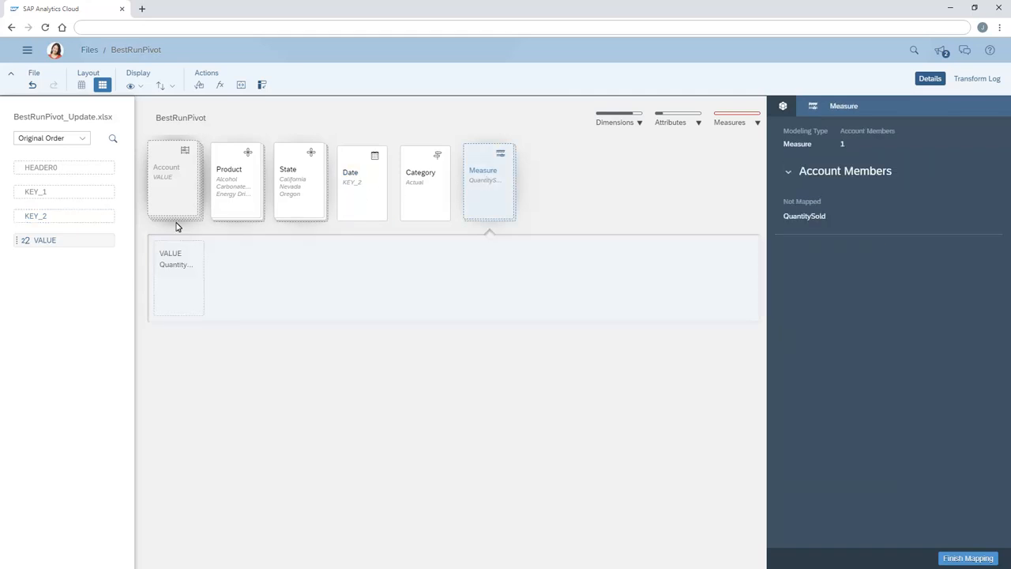
left_click(76, 240)
left_click_drag(110, 262, 178, 278)
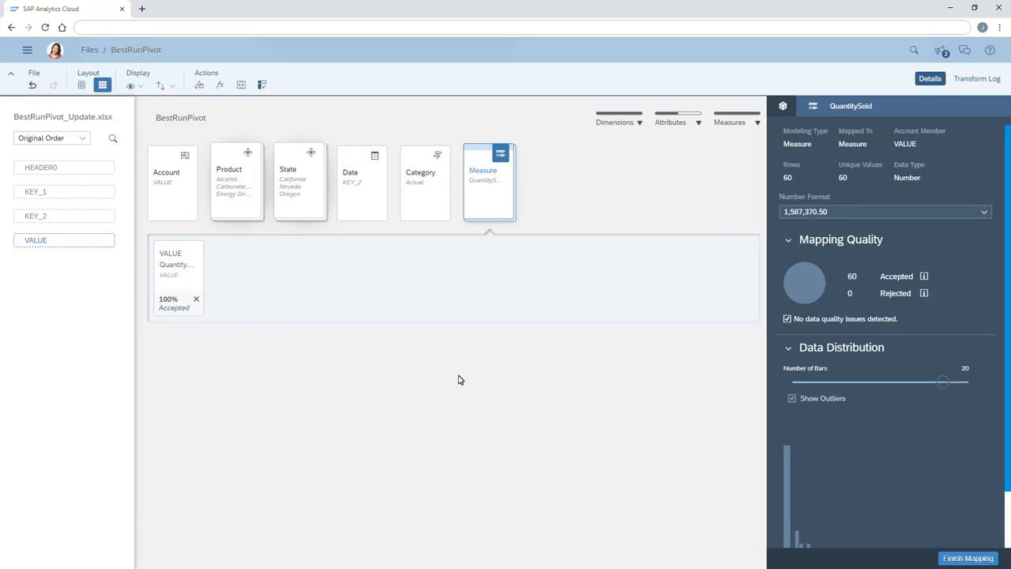
left_click(968, 558)
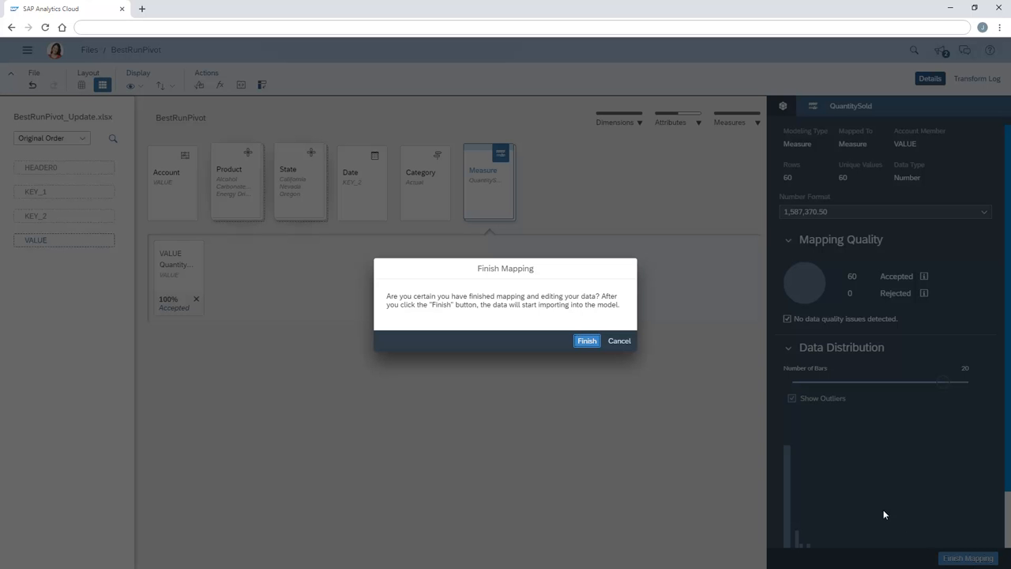
left_click(587, 340)
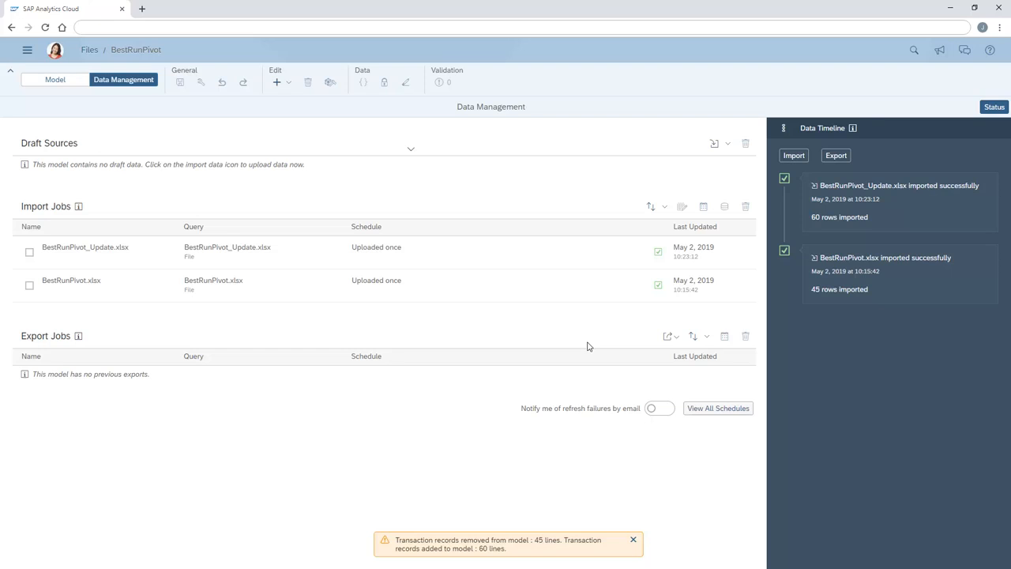